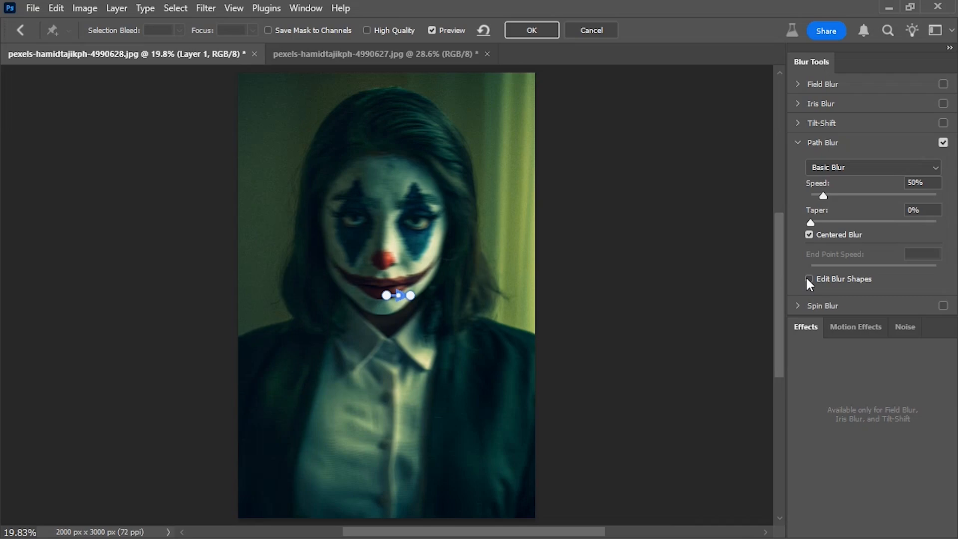
Bend the blur path into a short arc beside the mouth, enable Edit Blur Shapes and curve the end-point arrow up toward the photo's right edge.
left_click_drag(411, 297, 444, 292)
left_click_drag(416, 292, 405, 273)
left_click_drag(388, 290, 462, 279)
left_click(809, 279)
left_click_drag(494, 271, 474, 275)
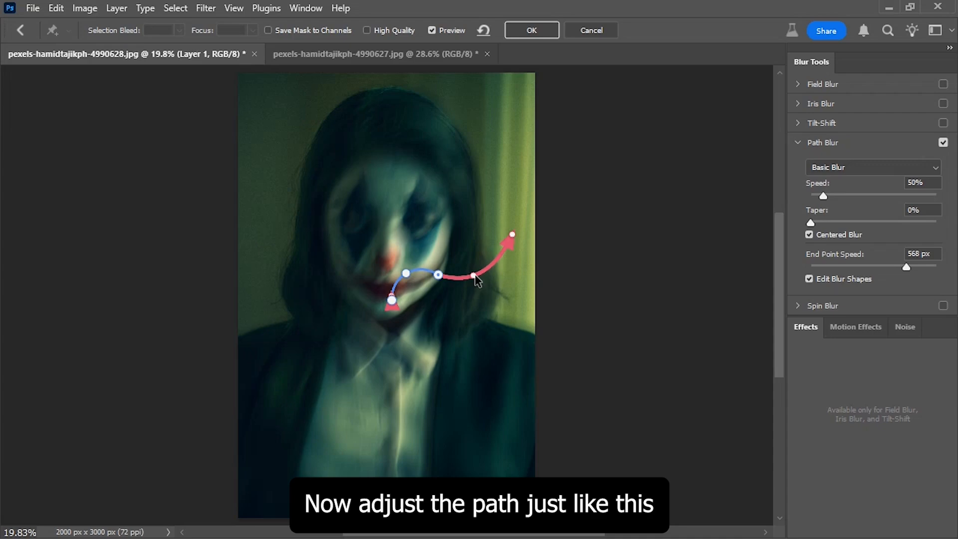
Turn off Centered Blur and set the path blur speed to 192%.
left_click(809, 234)
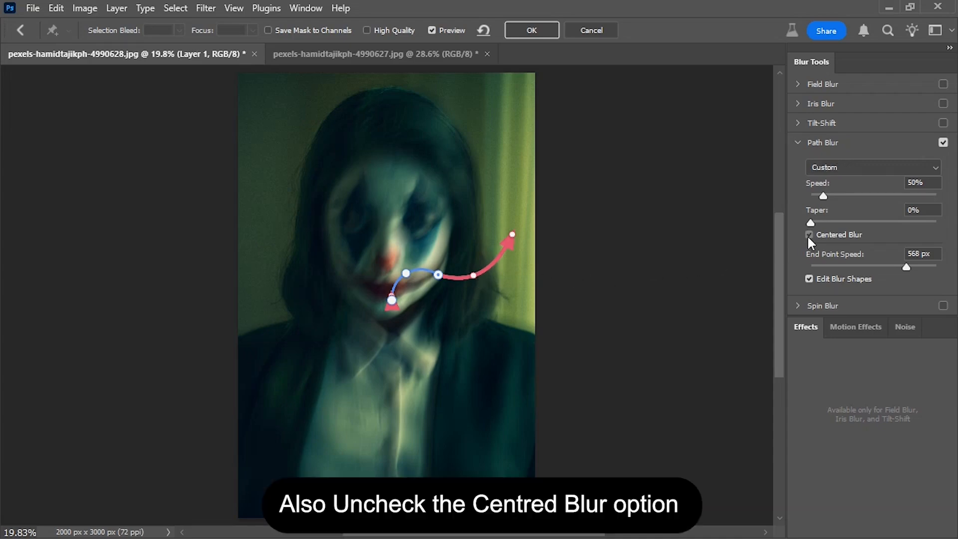
left_click_drag(823, 195, 852, 196)
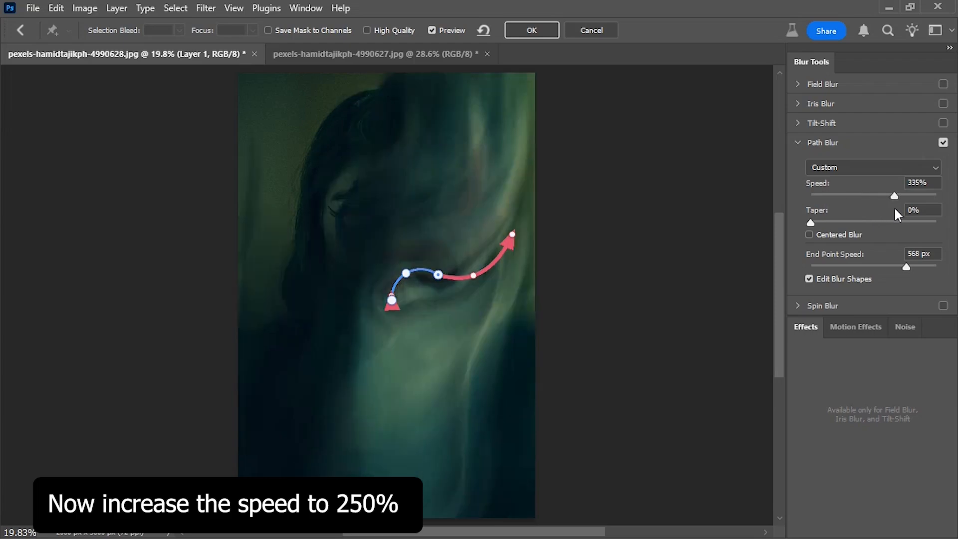
left_click_drag(885, 210, 857, 208)
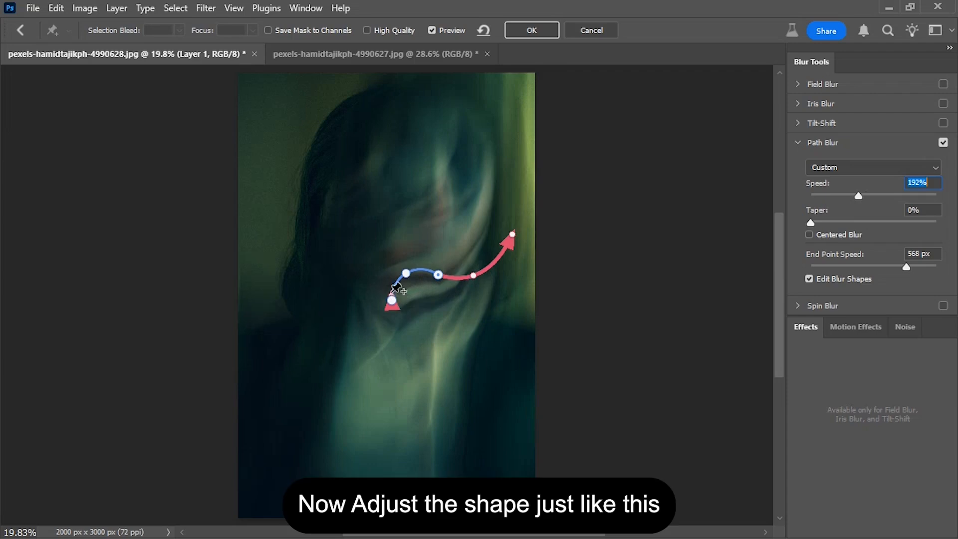
Stretch the start-point blur arrow rightward below the chin to an end point speed of about 595 px, and apply the Path Blur.
left_click_drag(391, 298, 479, 316)
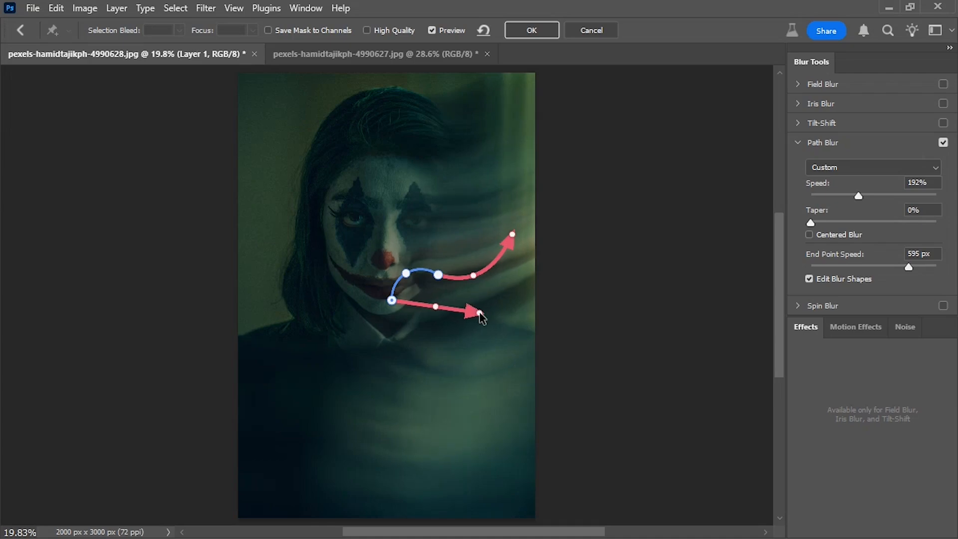
left_click(530, 31)
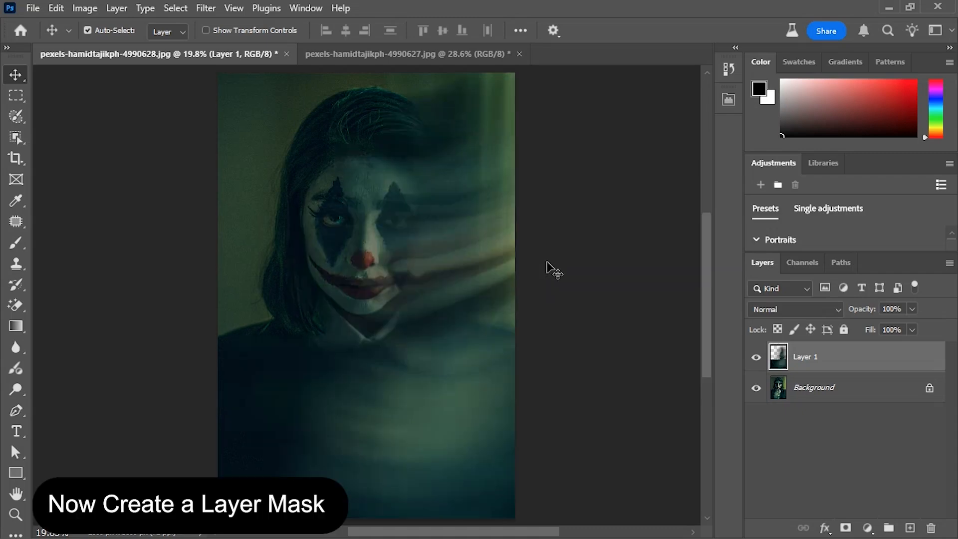
Add a layer mask to Layer 1 and paint it with a soft round 1800 px black brush to remove extra blur from the left side.
left_click(845, 528)
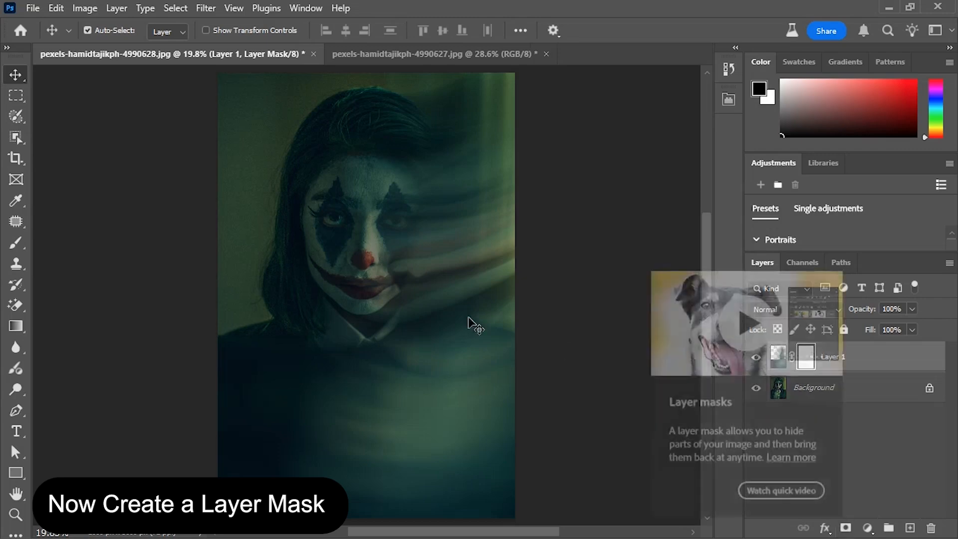
left_click(16, 243)
right_click(136, 198)
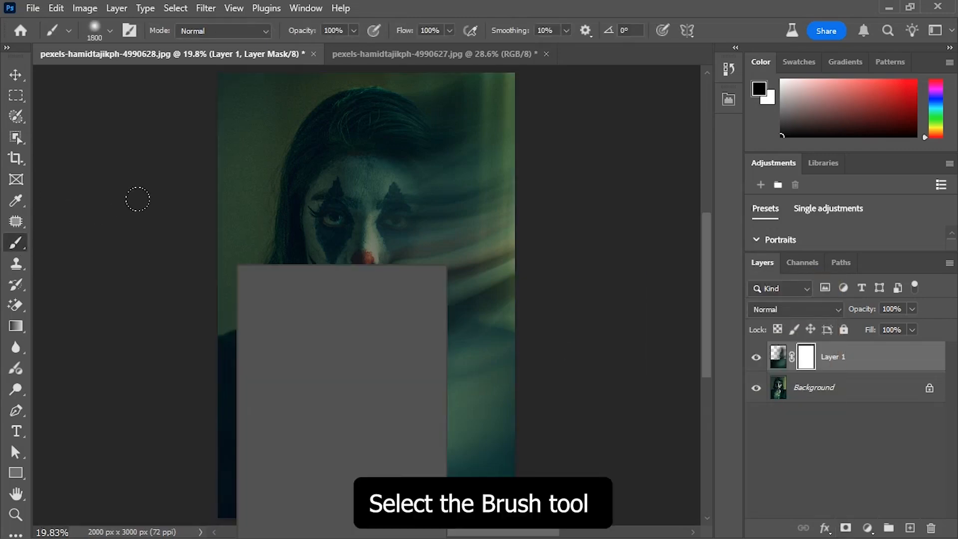
left_click(281, 443)
left_click(189, 351)
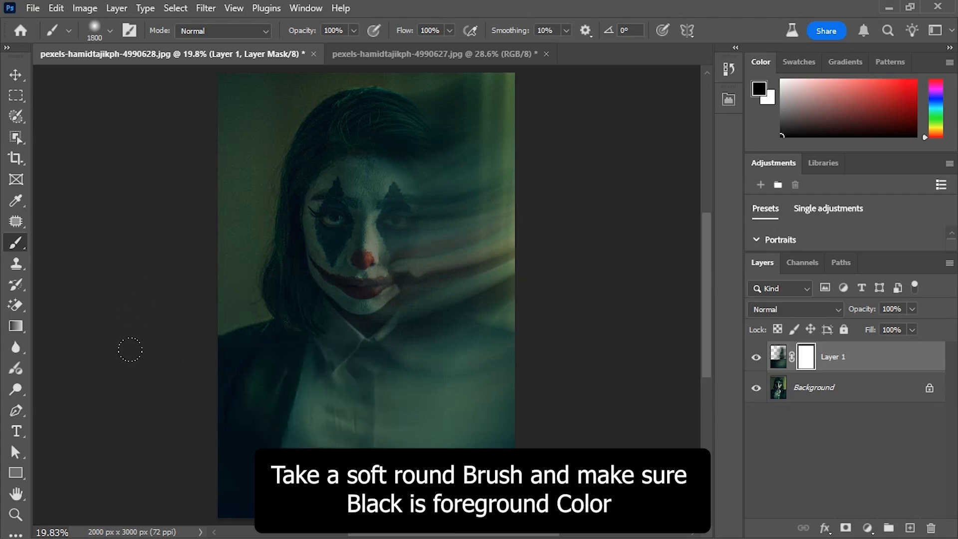
left_click_drag(132, 343, 122, 358)
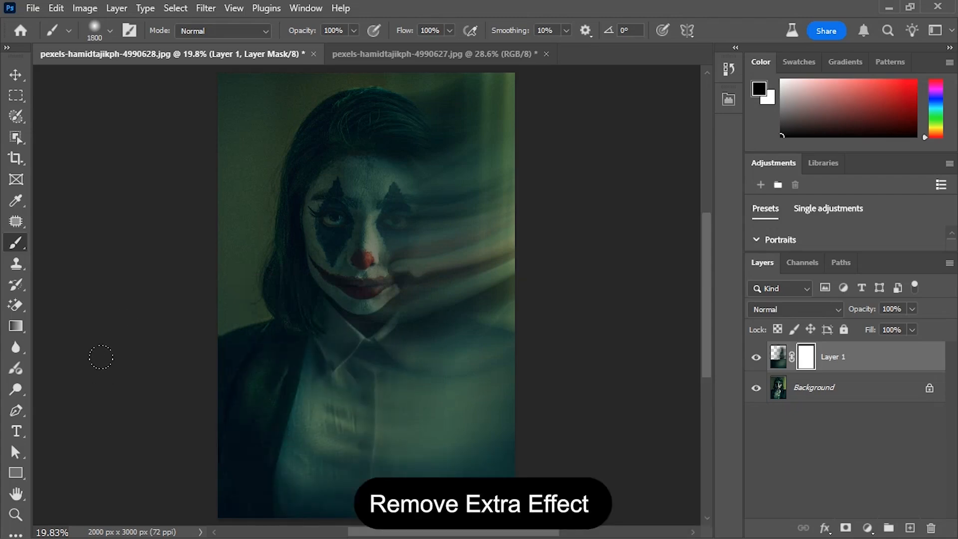
left_click_drag(96, 94, 90, 43)
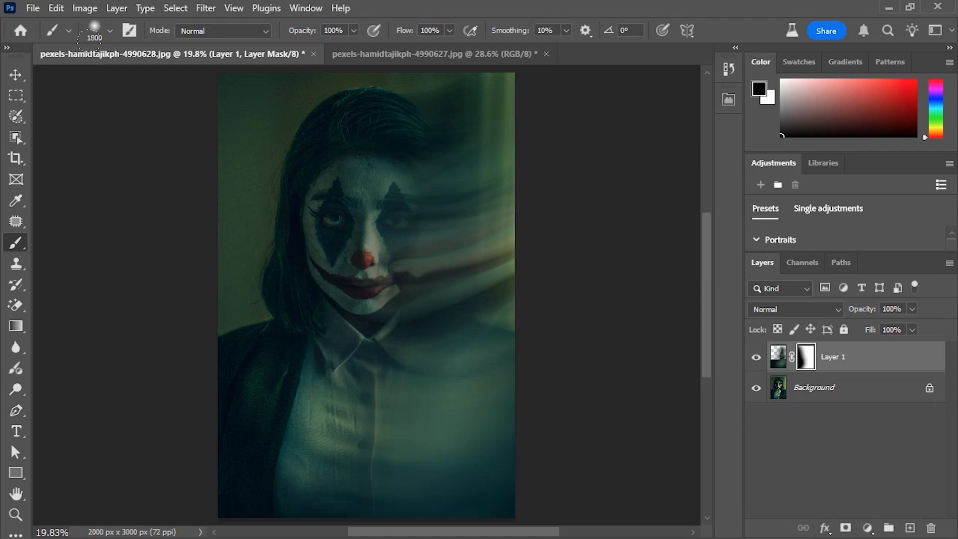
left_click(16, 75)
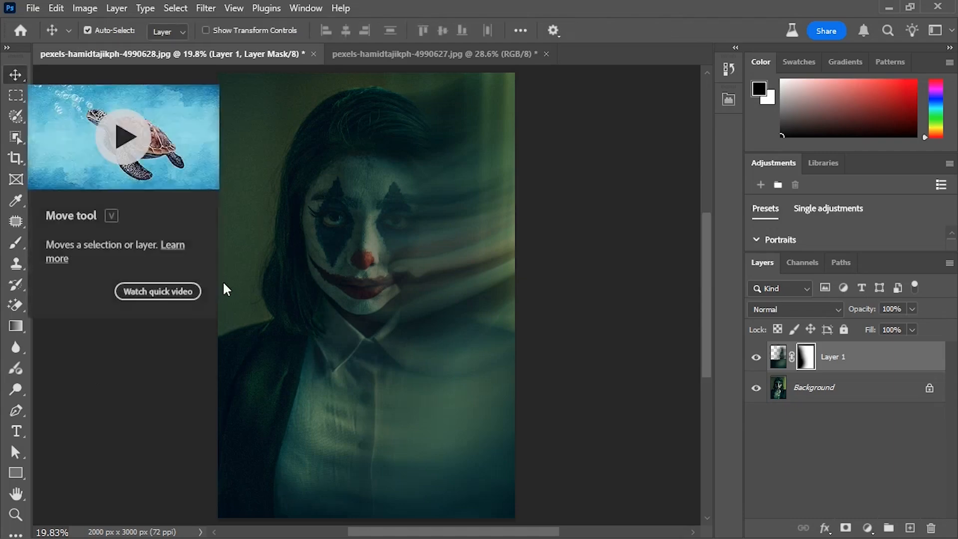
Add a Gradient Map adjustment layer using the Orange_10 preset from the Oranges gradients.
left_click(867, 527)
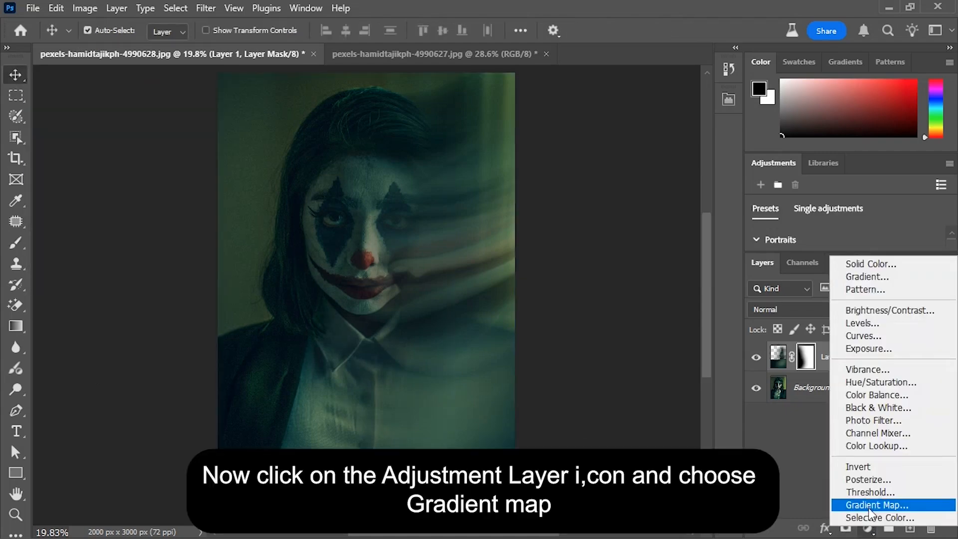
left_click(868, 505)
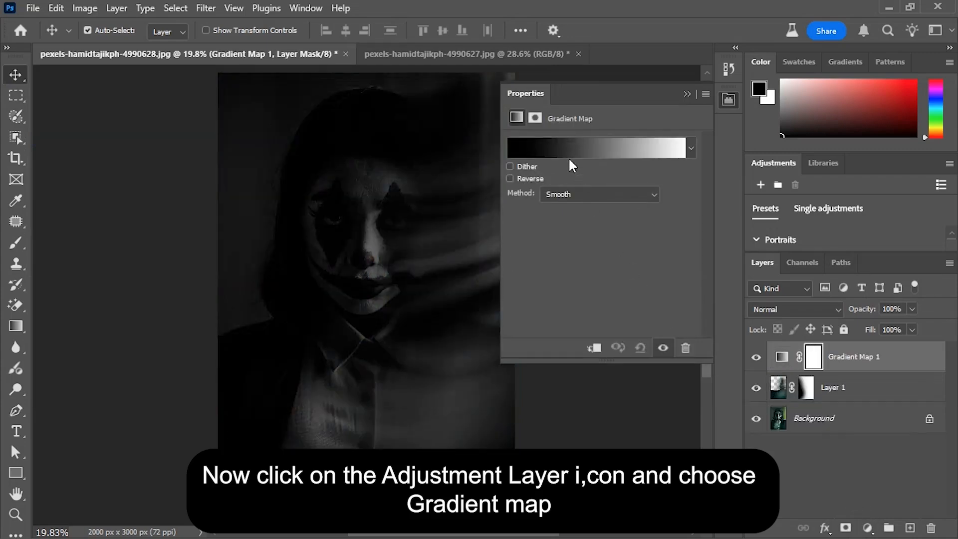
left_click(569, 157)
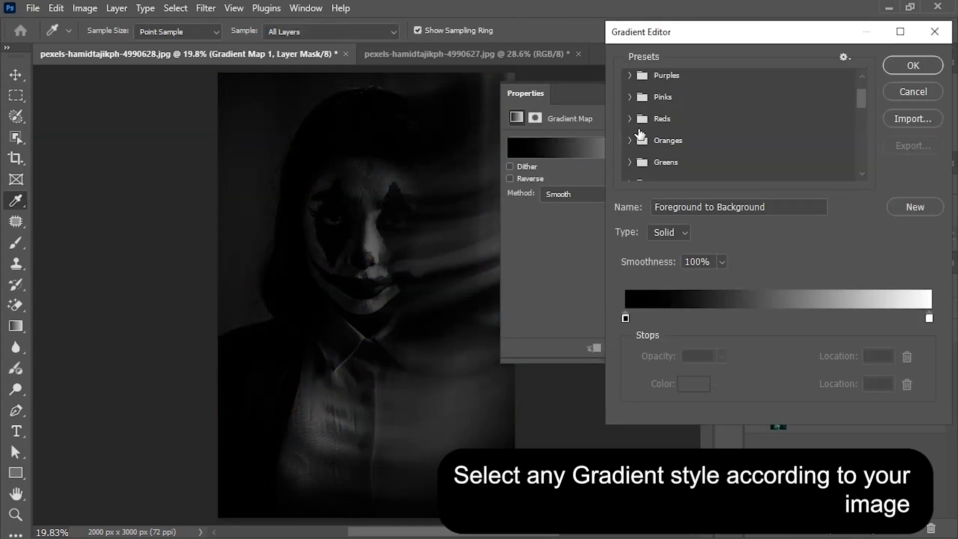
left_click(629, 140)
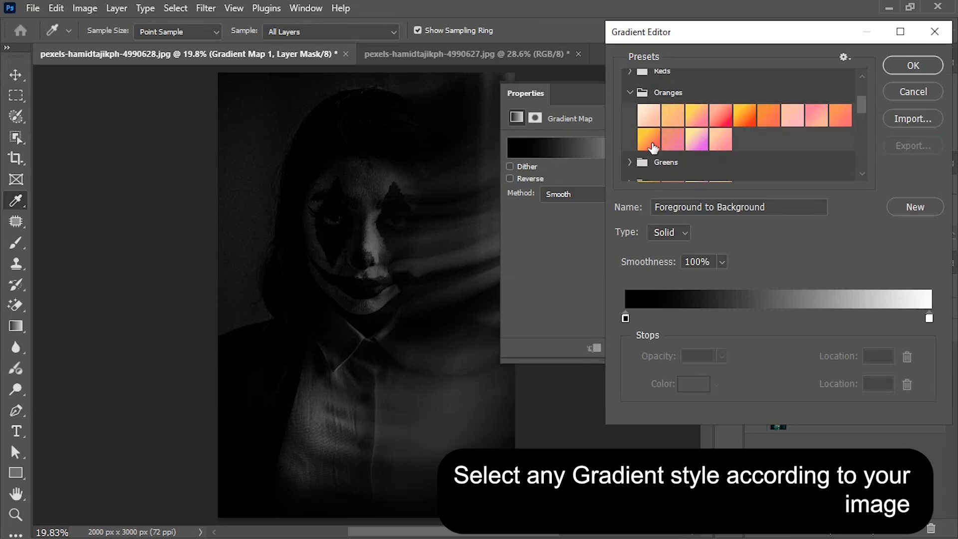
left_click(651, 144)
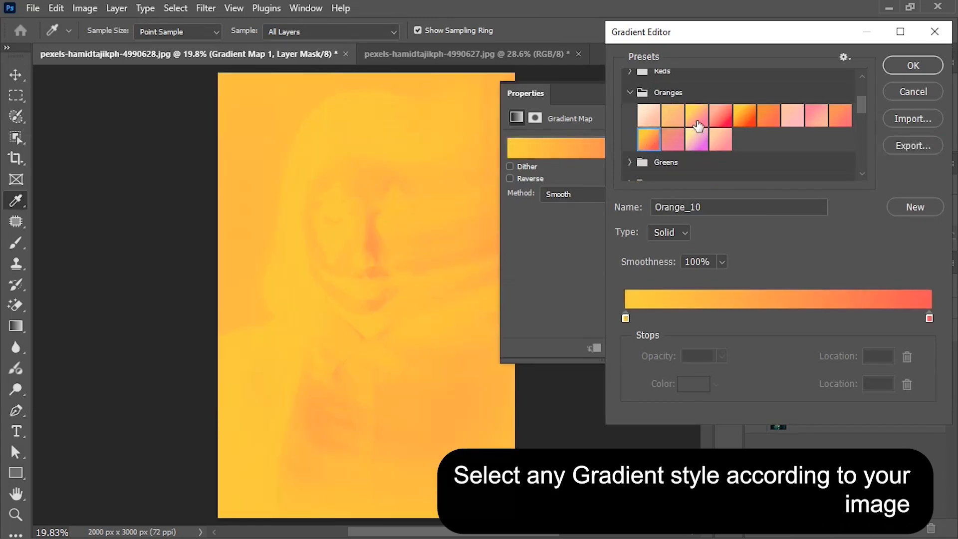
left_click(697, 126)
left_click(643, 140)
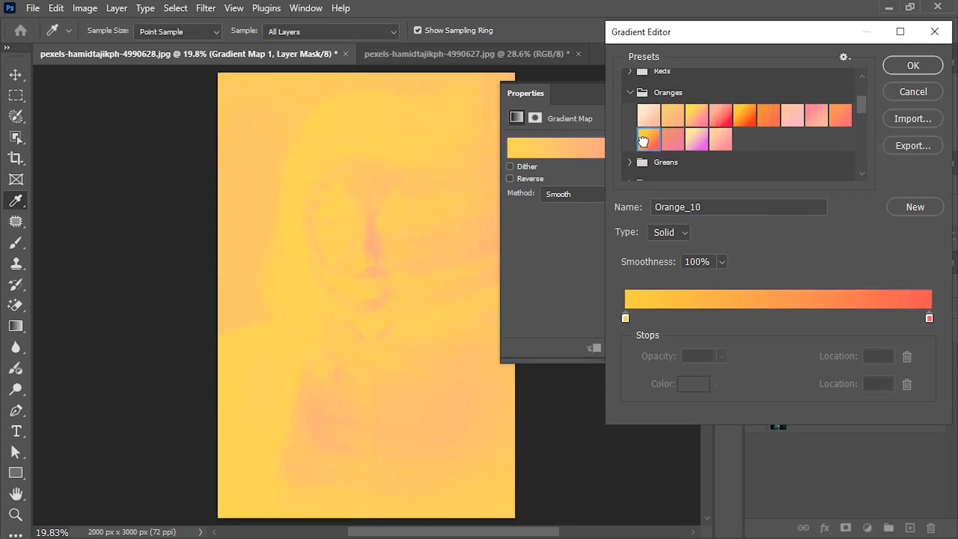
left_click(899, 65)
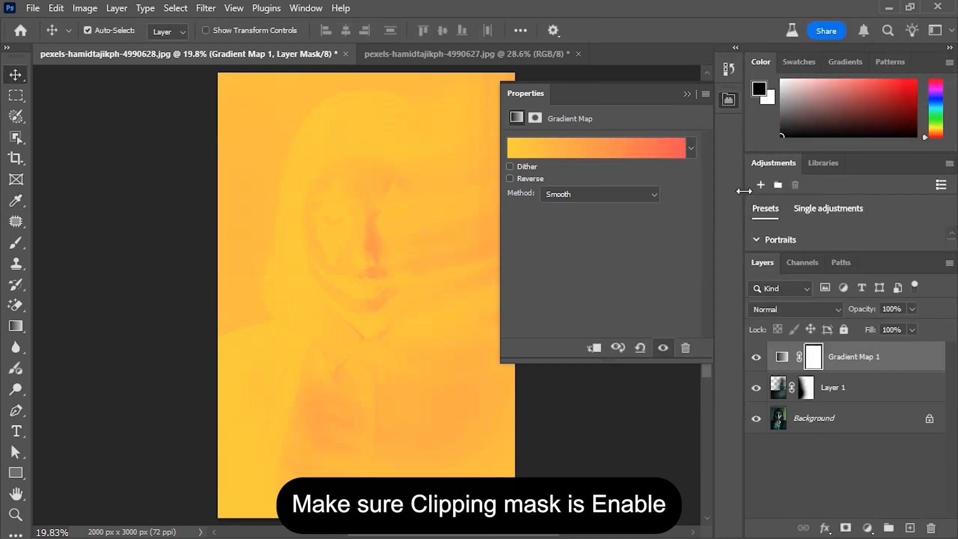
Clip the Gradient Map to Layer 1 and set its blend mode to Soft Light.
left_click(594, 348)
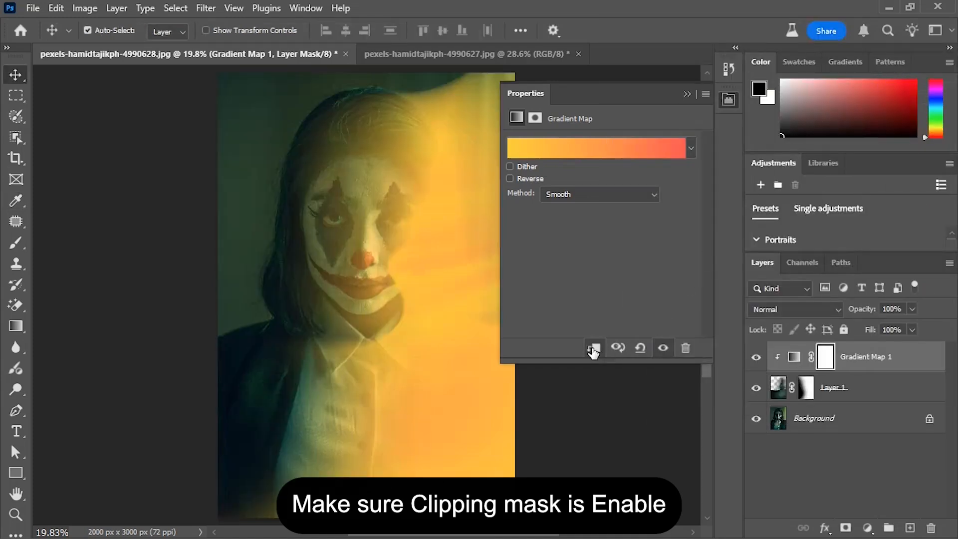
left_click(762, 310)
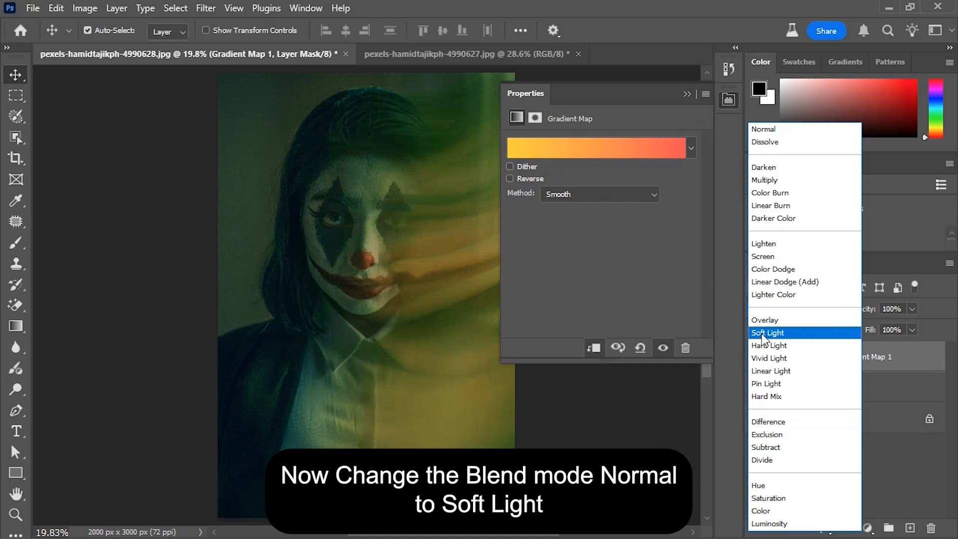
left_click(761, 333)
left_click(686, 94)
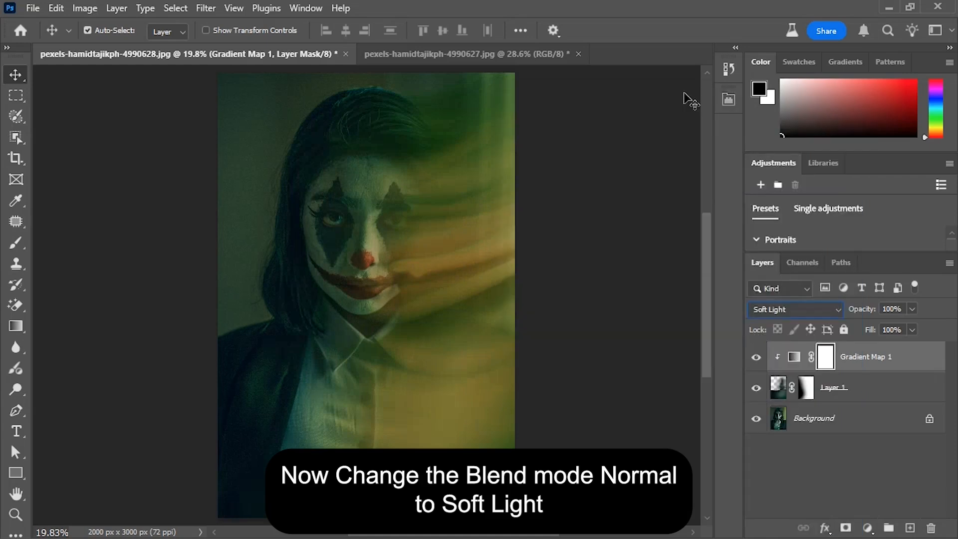
Compare the portrait before and after by hiding and showing all layers above the Background.
left_click(755, 419, "alt")
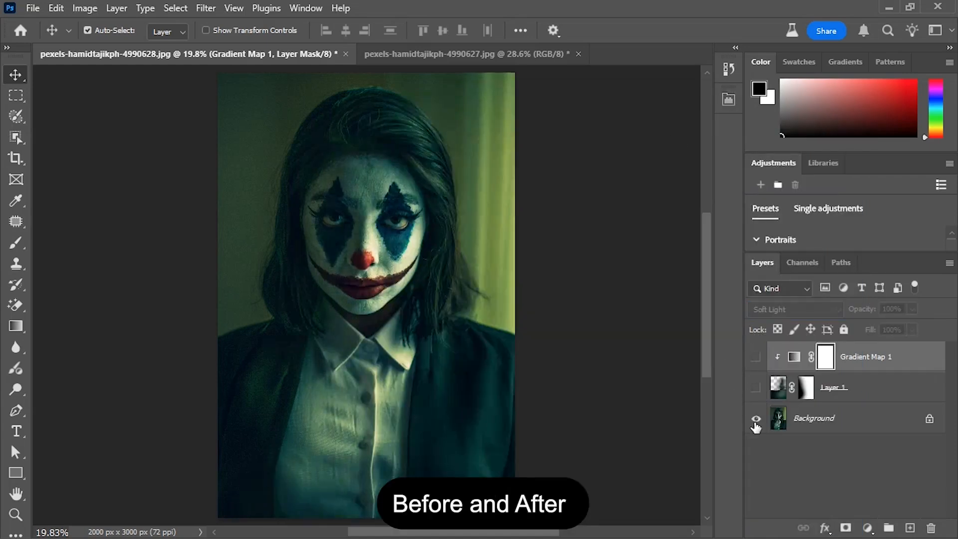
left_click(756, 419, "alt")
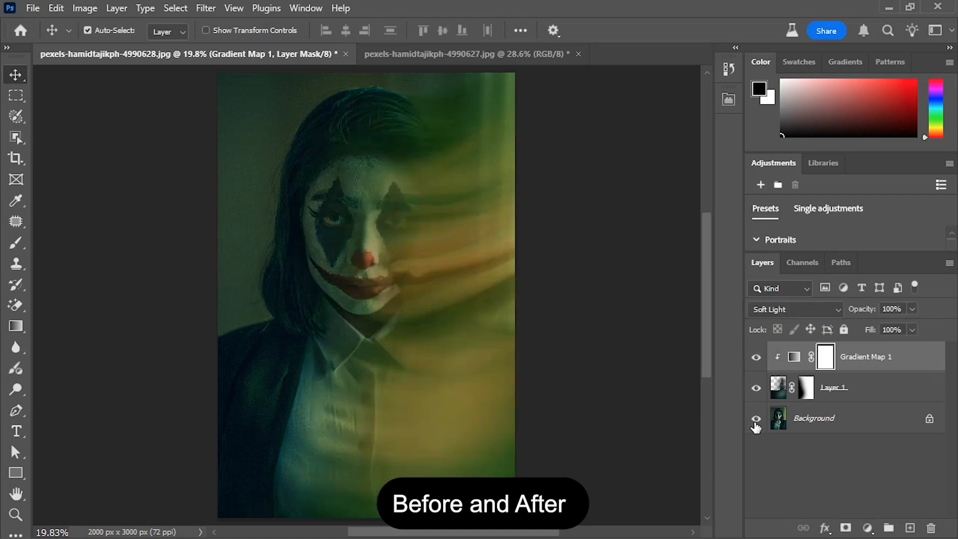
left_click(755, 419, "alt")
left_click(756, 419, "alt")
left_click(756, 419, "alt")
left_click(756, 419, "alt")
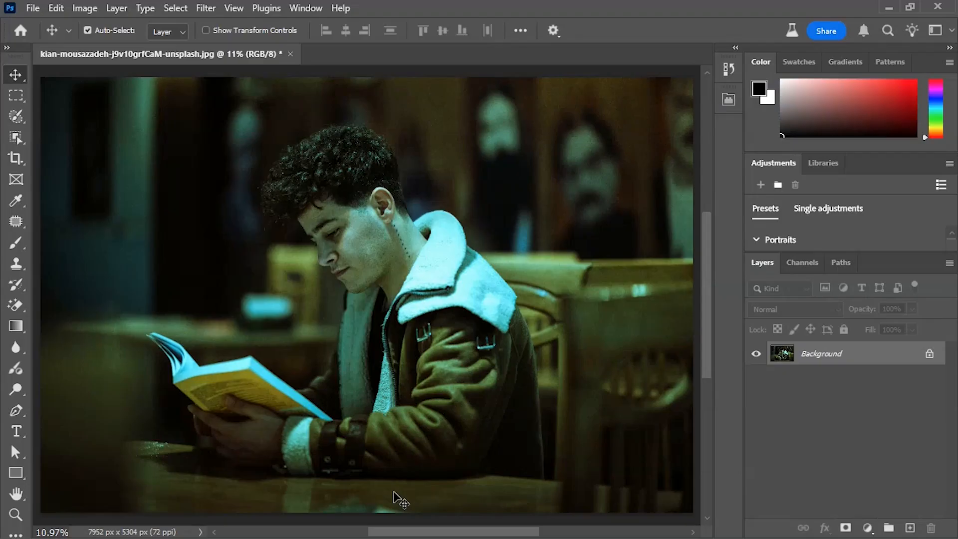
Duplicate the Background layer of the photo of the man reading, and open the Path Blur filter on the copy.
left_click_drag(886, 356, 910, 528)
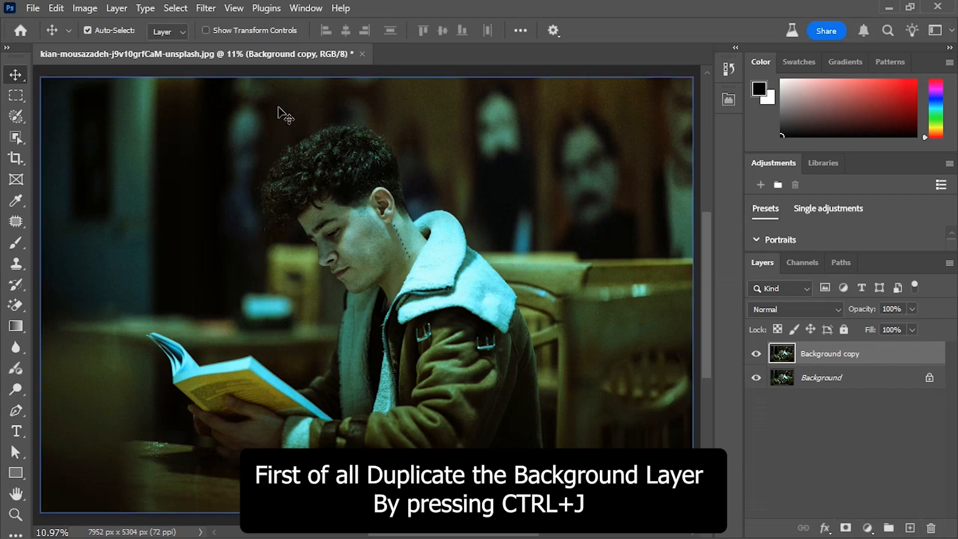
left_click(210, 9)
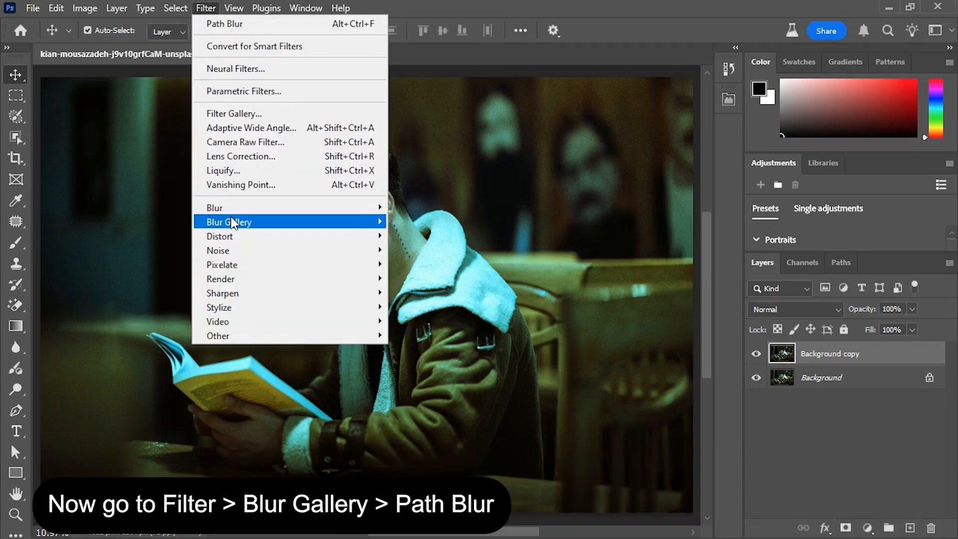
mouse_move(235, 223)
left_click(420, 264)
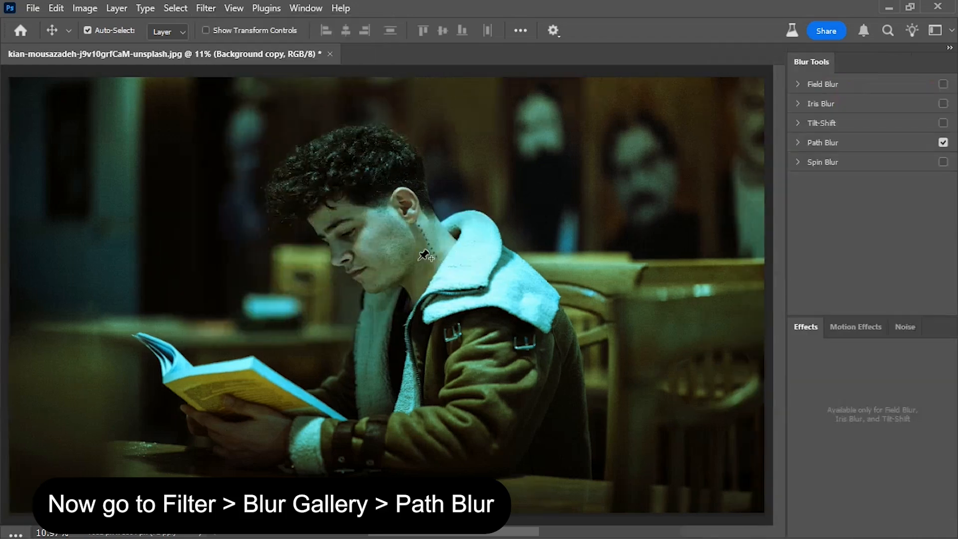
Stretch the blur path across the photo and bend its middle down to the lower edge, forming a wide U-shaped curve.
left_click_drag(387, 295, 143, 296)
left_click_drag(438, 294, 648, 291)
left_click_drag(396, 295, 404, 505)
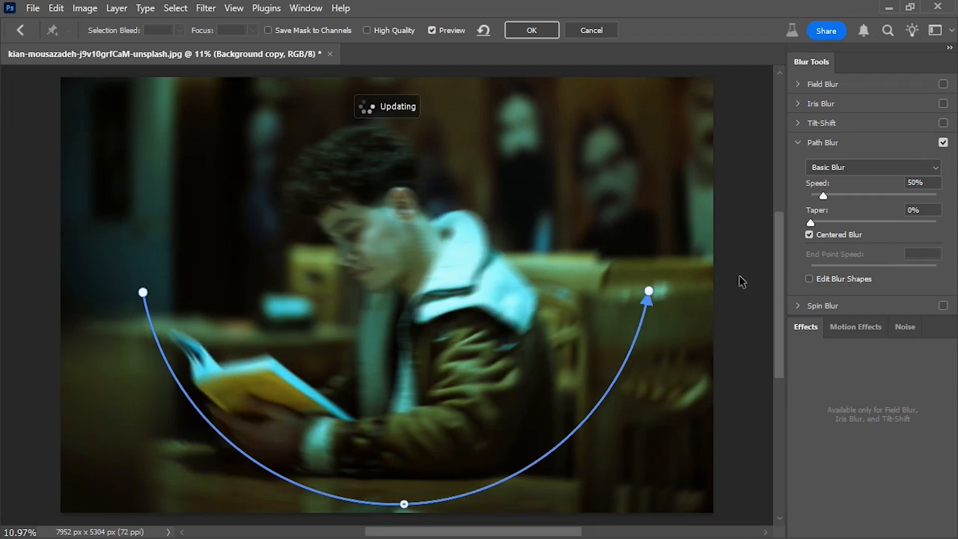
Turn off Centered Blur, set the speed to 132% and apply the Path Blur to the duplicate layer.
left_click(809, 234)
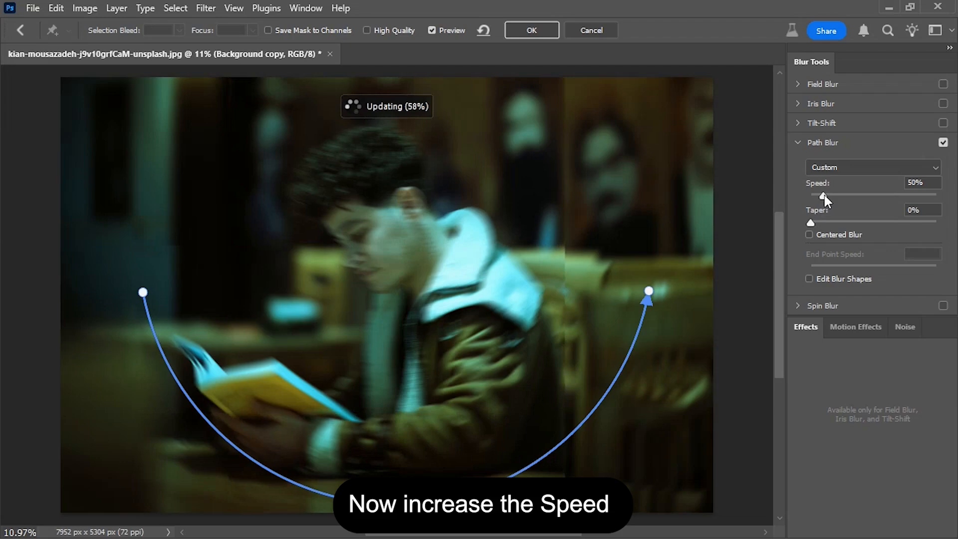
left_click_drag(824, 194, 916, 198)
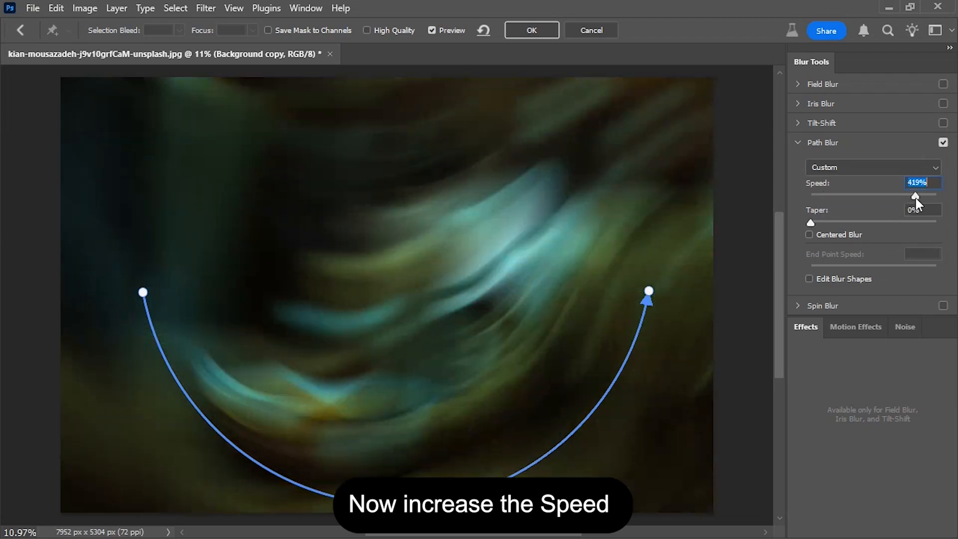
left_click_drag(883, 197, 844, 198)
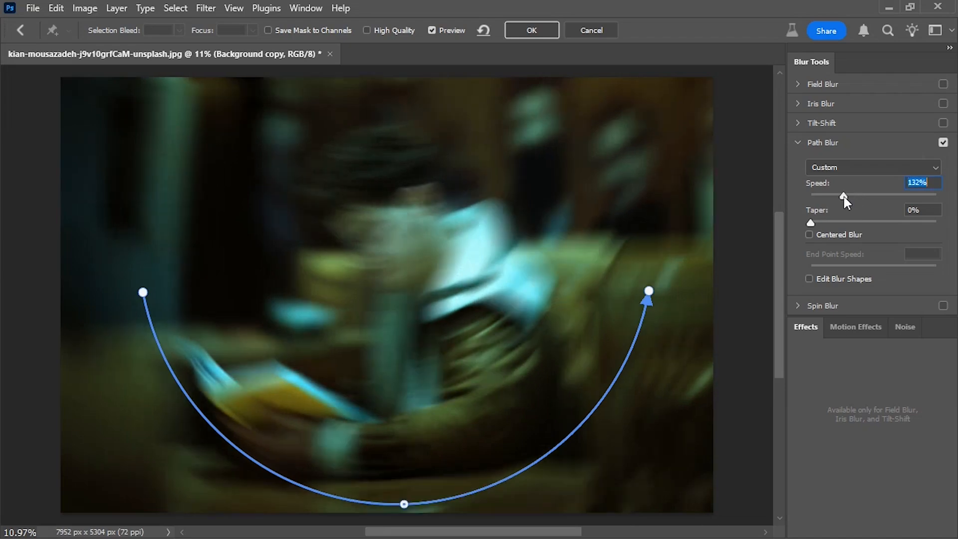
left_click(536, 27)
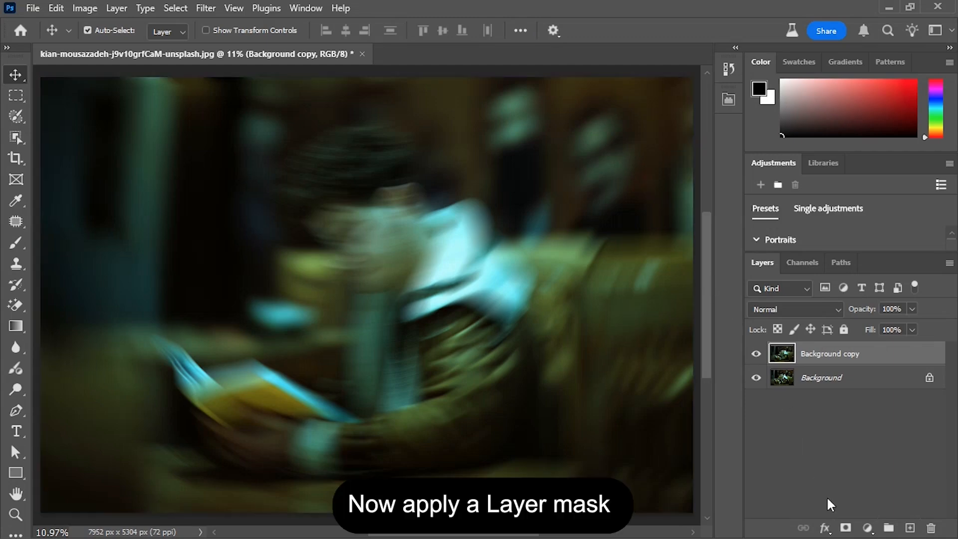
Add a layer mask to the Background copy and draw a black-to-white radial gradient over the man's face to remove the blur there.
left_click(846, 528)
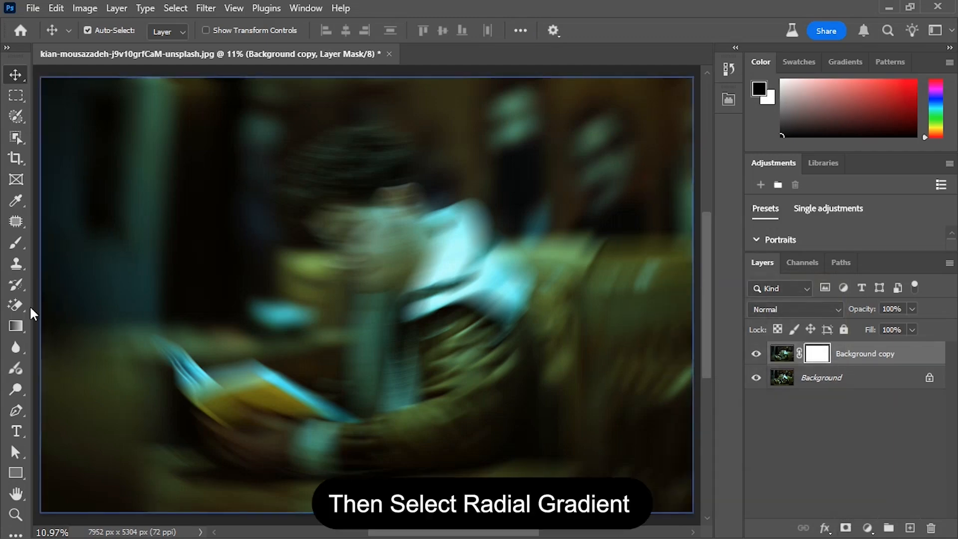
left_click(22, 322)
left_click(287, 31)
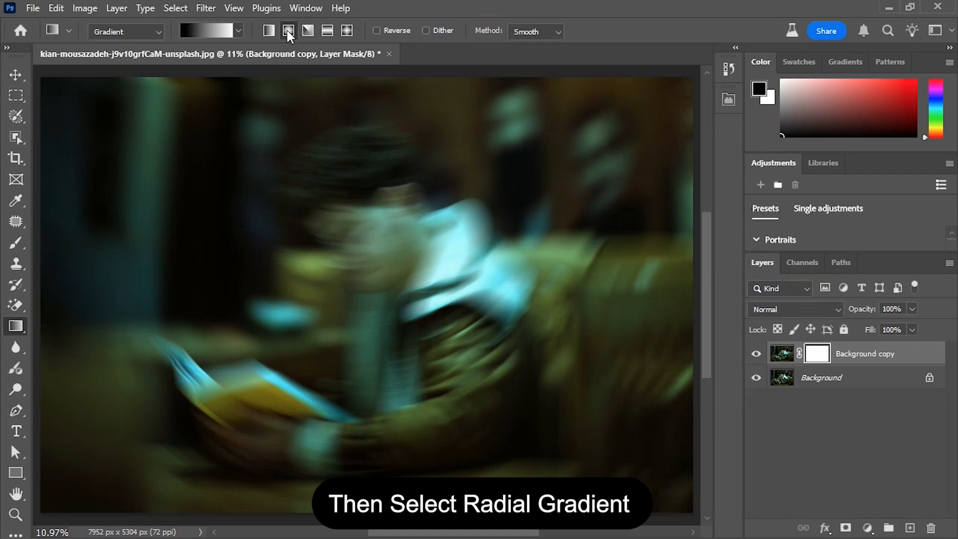
left_click(367, 227)
left_click_drag(371, 244, 401, 326)
Recenter the mask's radial gradient on the man's head and narrow it slightly into an ellipse around the face.
left_click_drag(369, 222, 349, 203)
left_click_drag(384, 315, 387, 318)
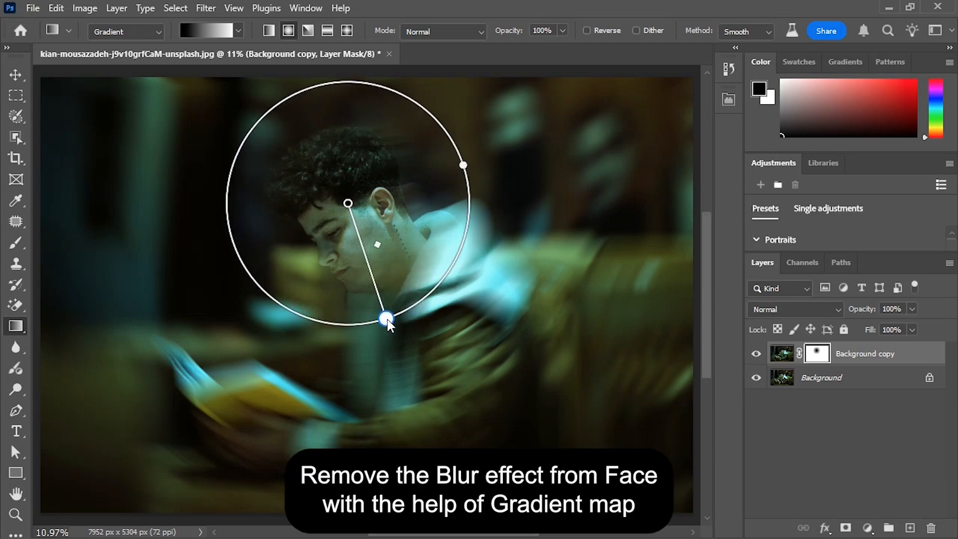
left_click_drag(461, 165, 451, 170)
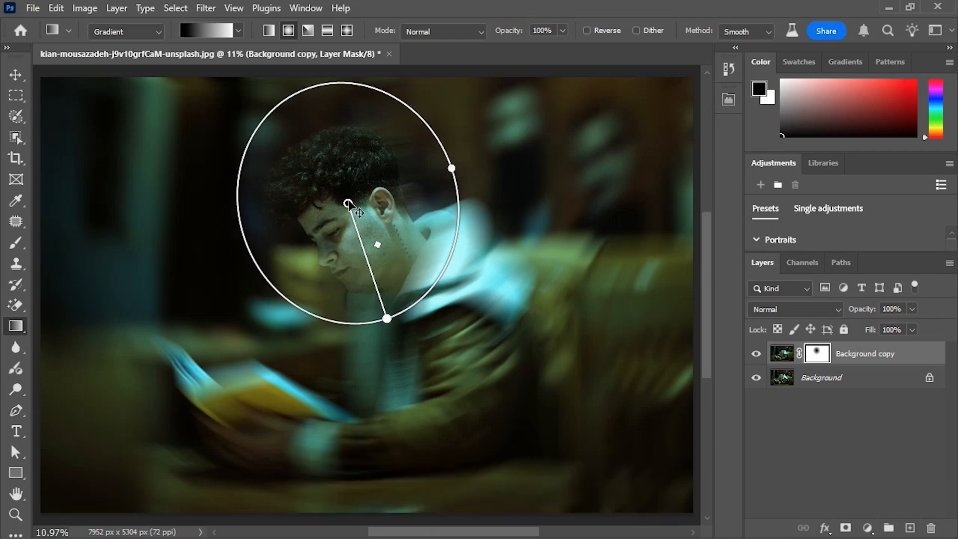
left_click_drag(347, 203, 345, 215)
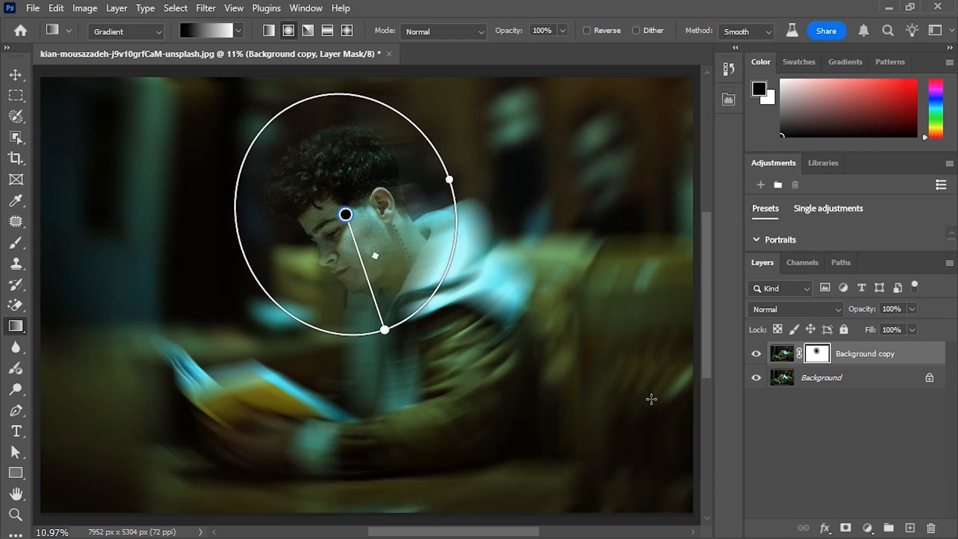
left_click(836, 388)
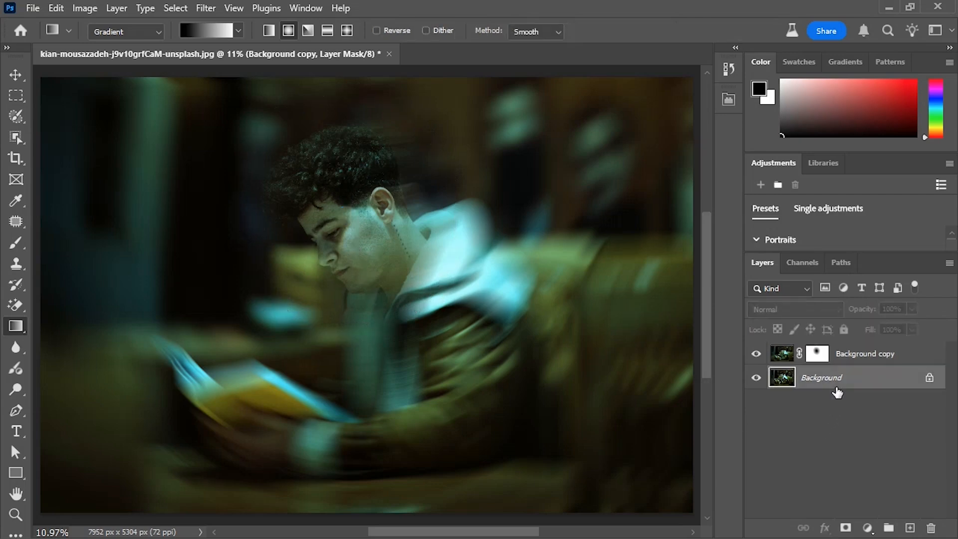
Compare the photo before and after by repeatedly hiding and showing the Background copy layer.
left_click(754, 354)
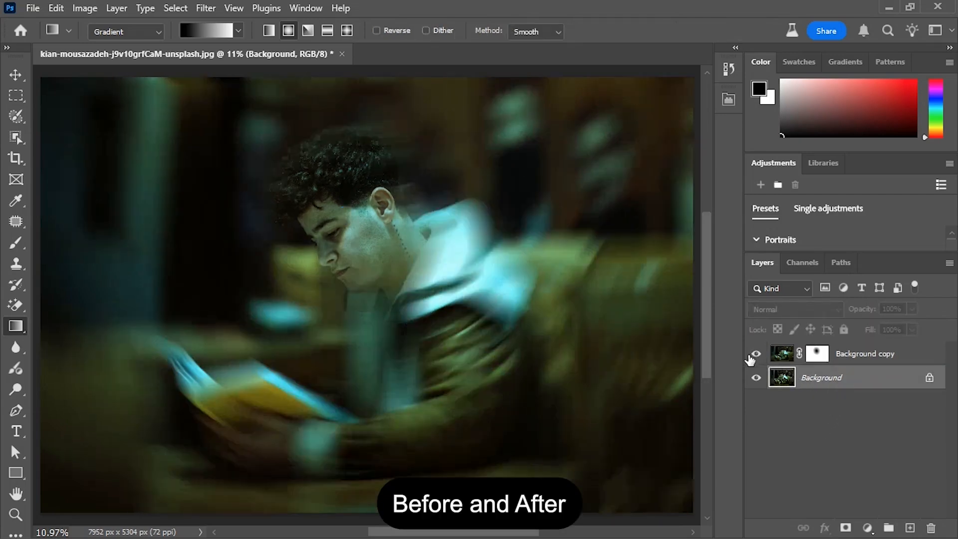
left_click(746, 356)
left_click(747, 356)
left_click(747, 356)
left_click(746, 356)
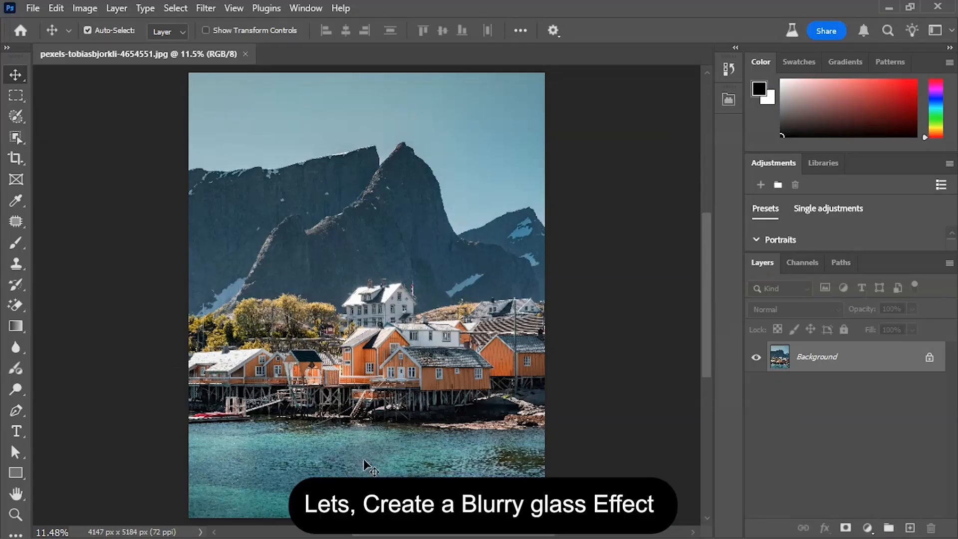
Draw a black rectangle about 2527 × 2780 px with corners rounded to about 283 px, centered on the harbor photo.
left_click(15, 472)
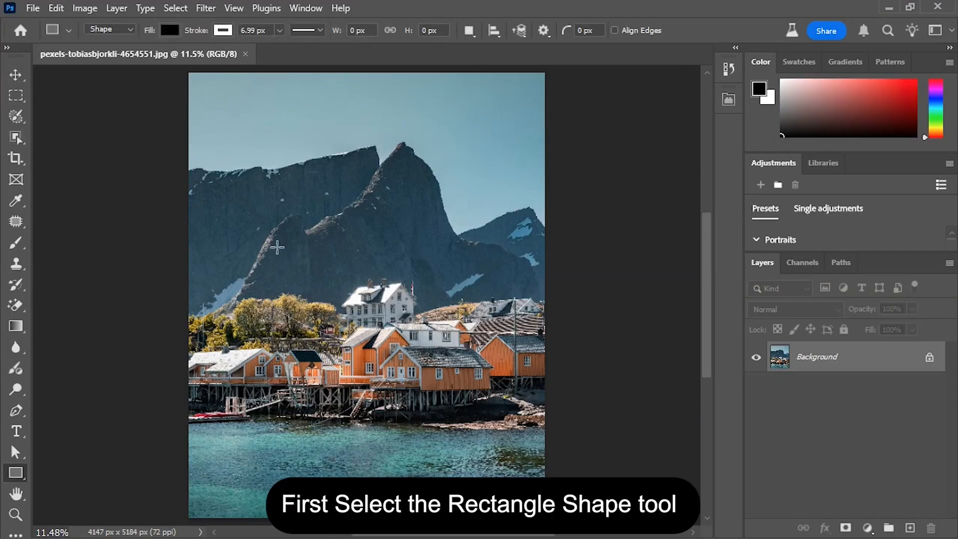
left_click_drag(282, 173, 498, 411)
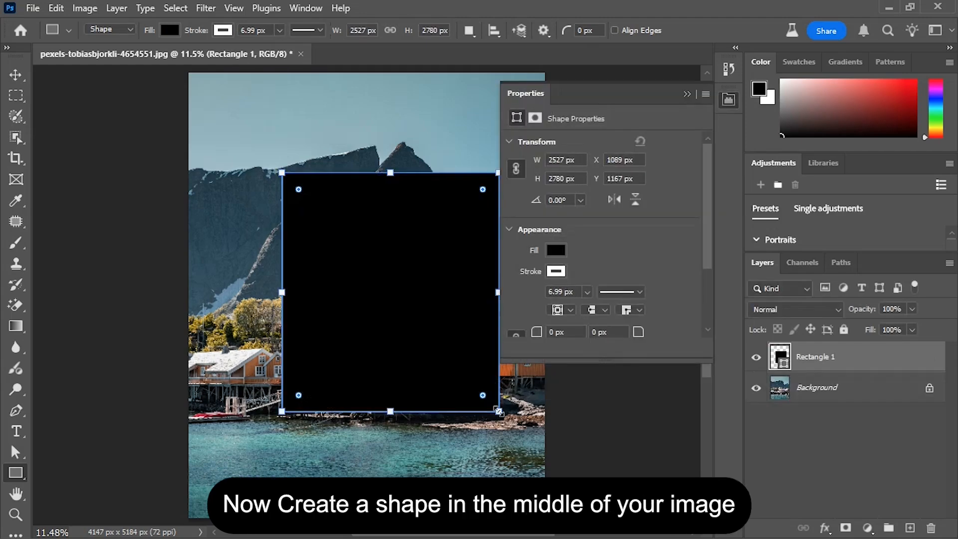
left_click_drag(532, 331, 744, 339)
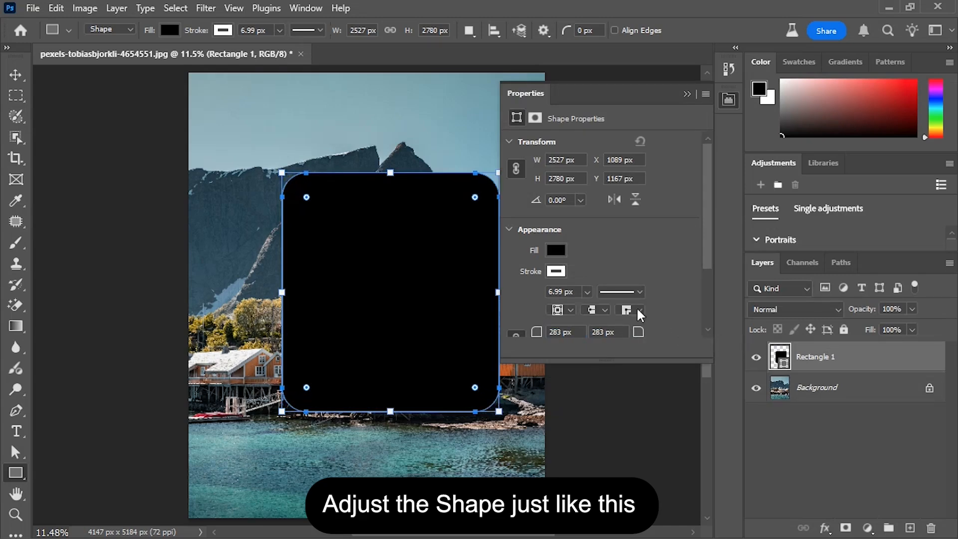
left_click(686, 93)
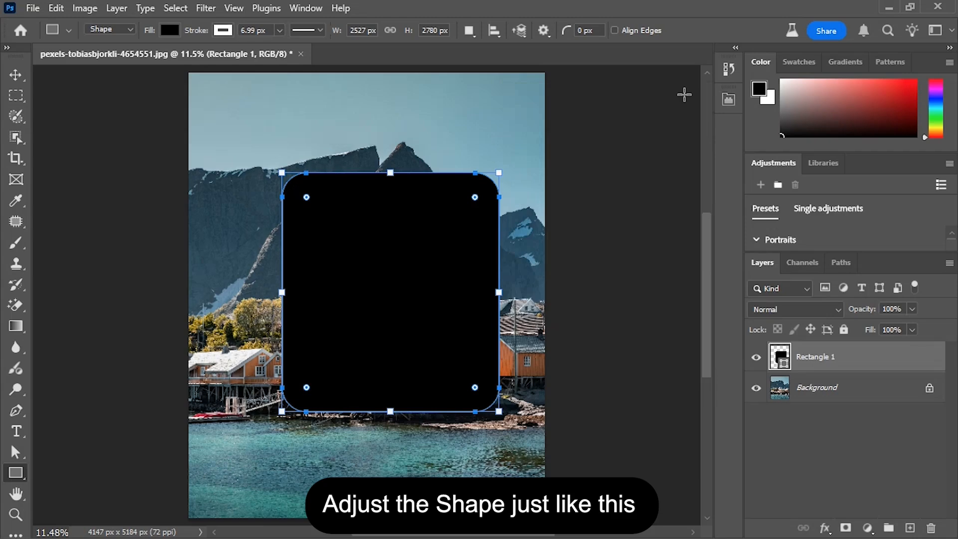
left_click(15, 75)
left_click_drag(404, 283, 382, 284)
Duplicate the Background layer and move the copy above the Rectangle 1 layer.
left_click(866, 393)
left_click_drag(866, 393, 910, 527)
left_click_drag(848, 399, 838, 357)
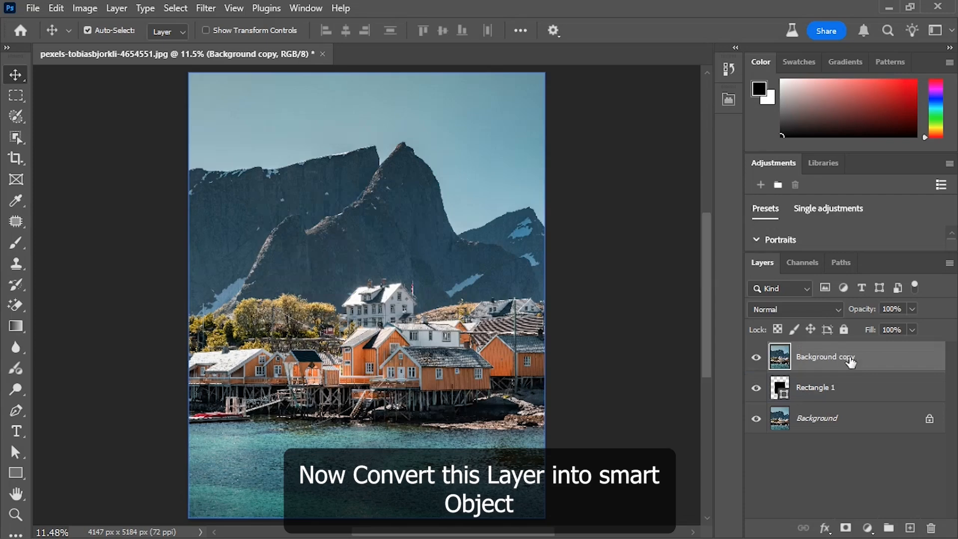
Convert the Background copy to a smart object and clip it to the rounded rectangle with a clipping mask.
right_click(869, 355)
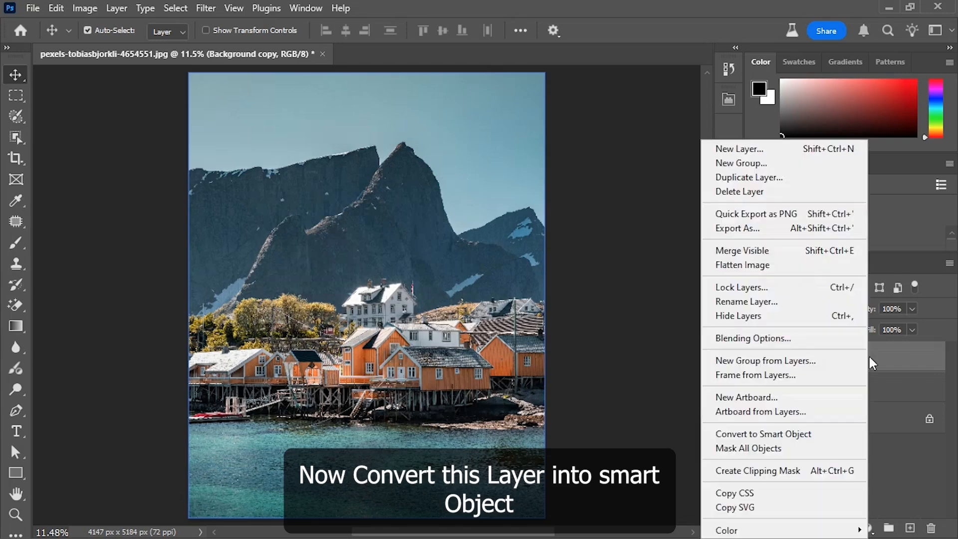
left_click(761, 434)
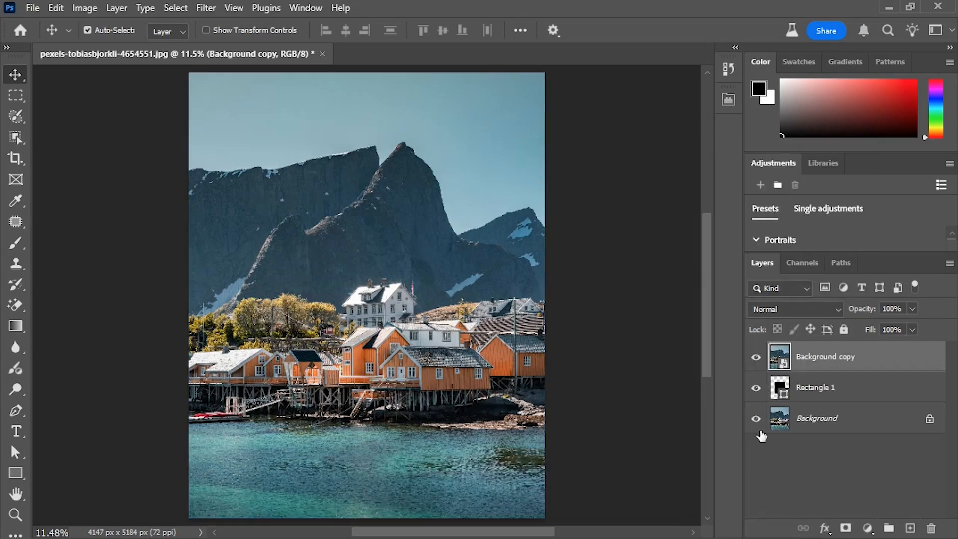
right_click(870, 358)
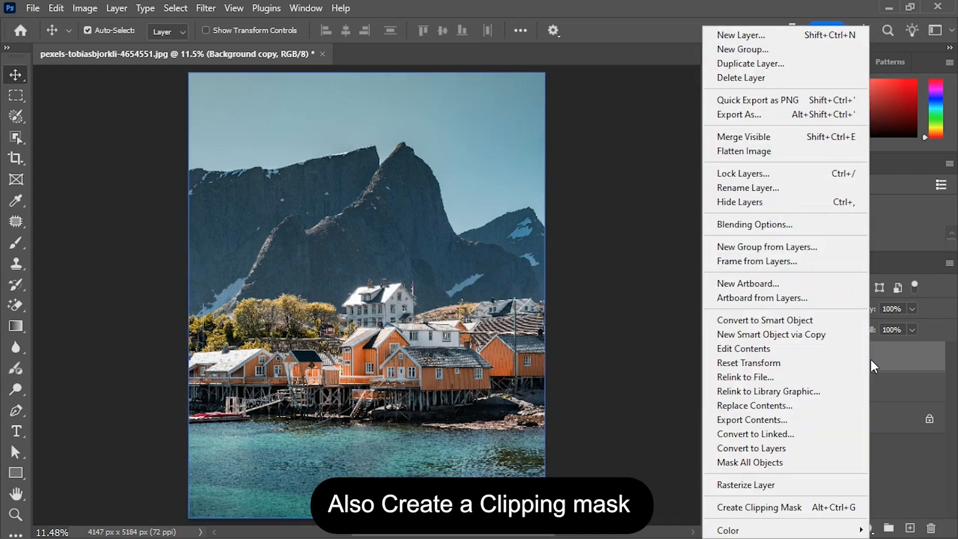
left_click(751, 507)
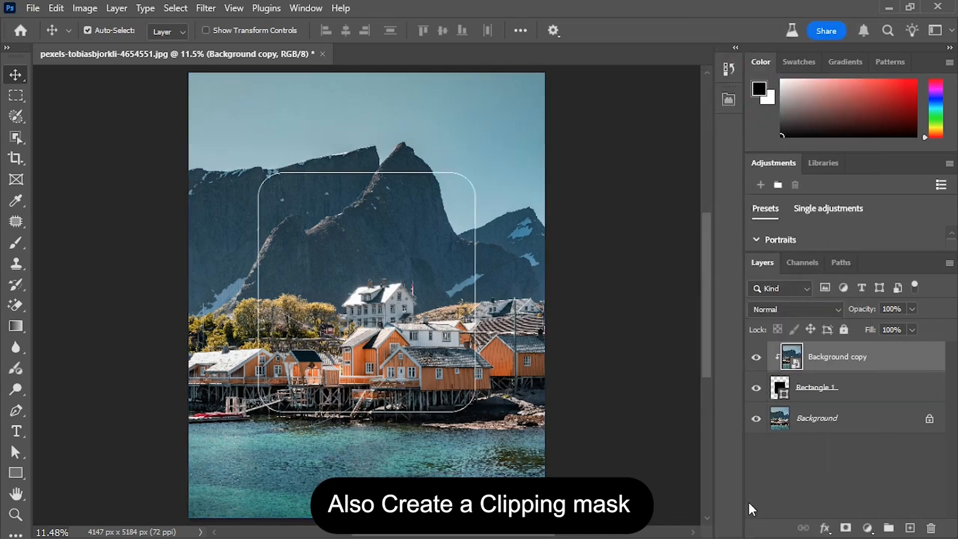
Apply a Gaussian Blur with a radius of 95.6 pixels to the clipped Background copy.
left_click(203, 11)
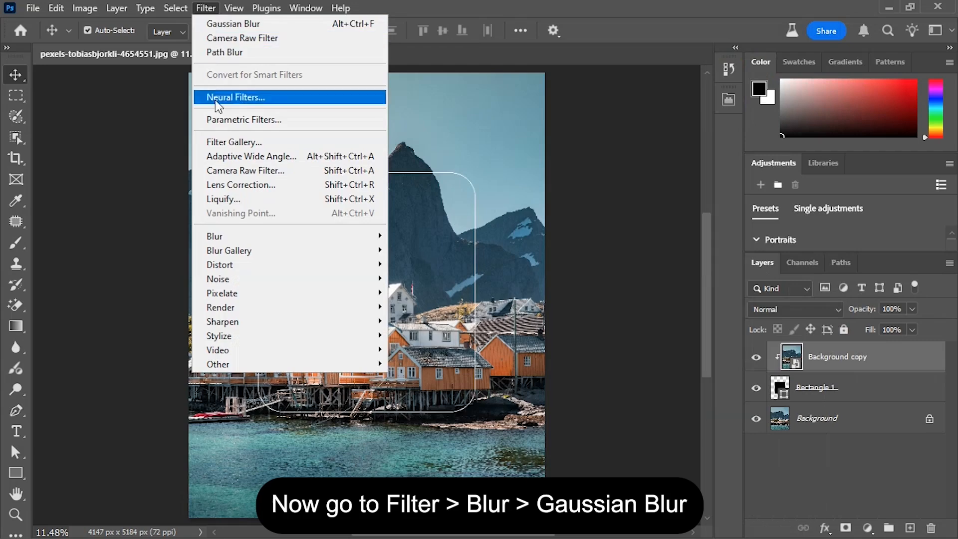
mouse_move(237, 239)
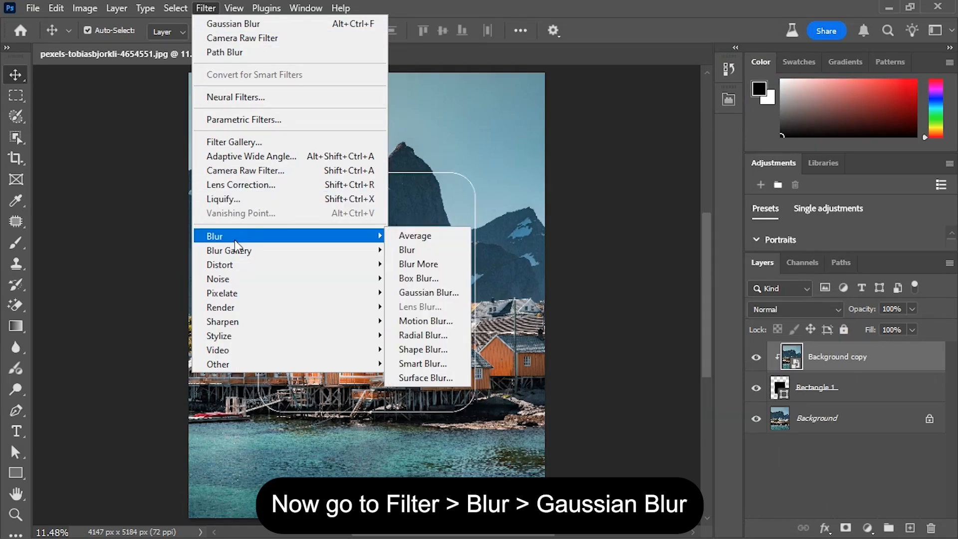
left_click(424, 293)
left_click_drag(581, 398, 590, 402)
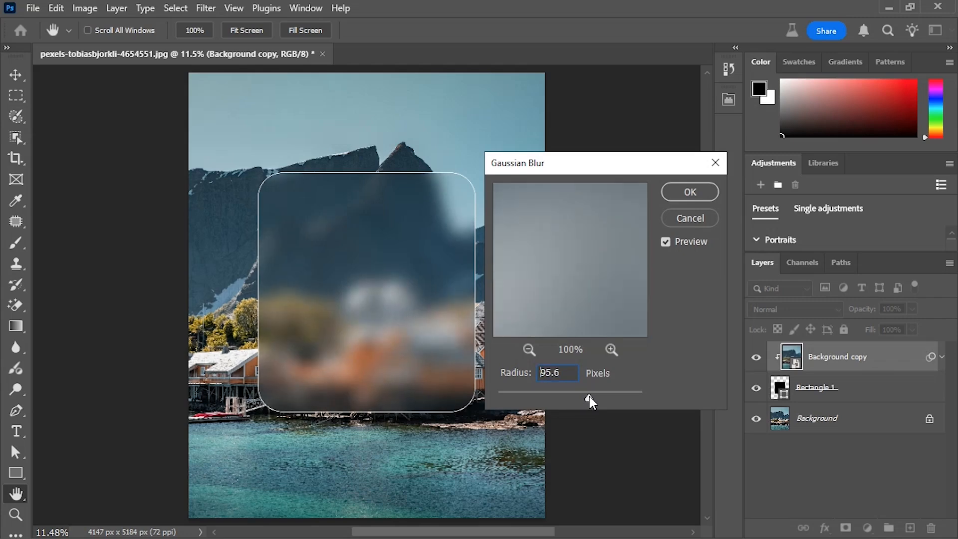
left_click(680, 192)
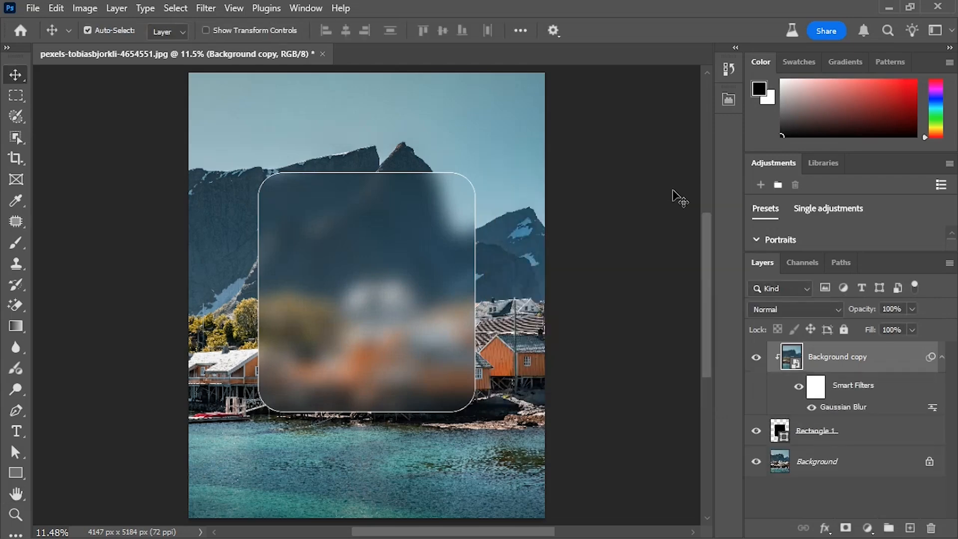
Start a free transform on the Rectangle 1 layer, try moving the shape diagonally downward across the photo, and undo the move.
left_click(853, 432)
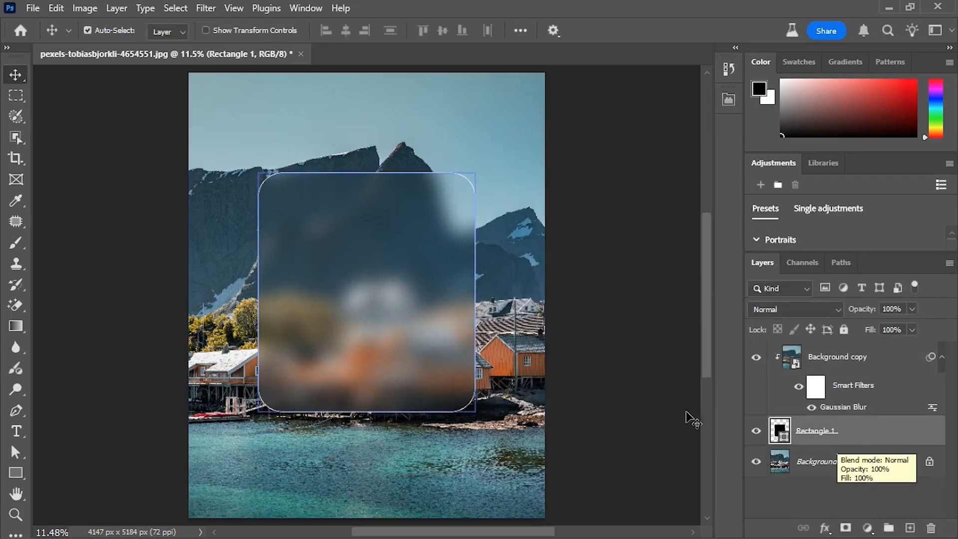
key("ctrl+t")
left_click_drag(378, 333, 433, 360)
key("ctrl+z")
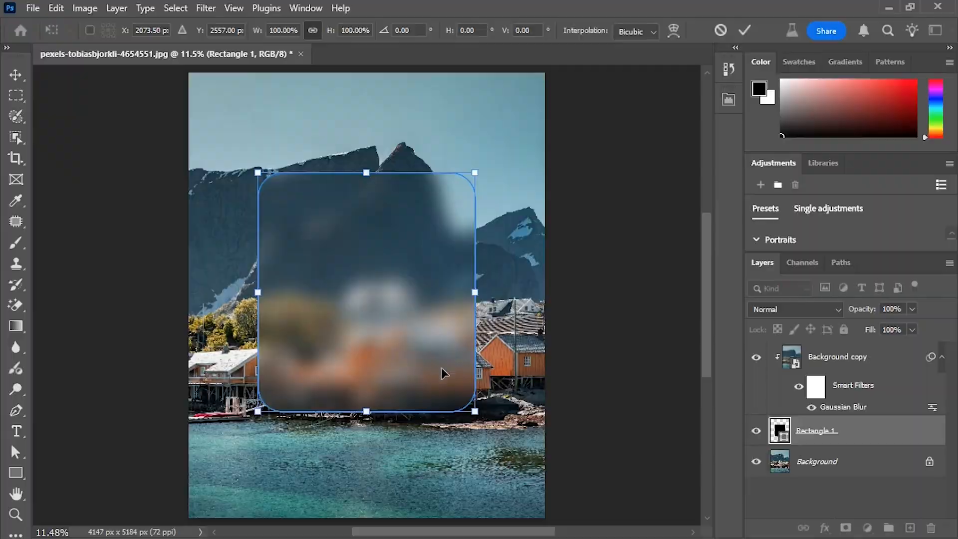